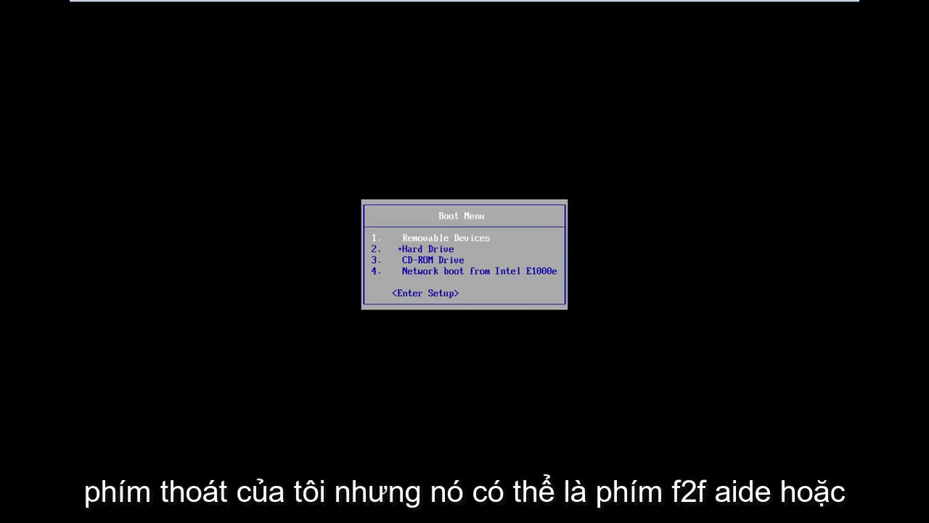
Boot the VMware machine from the CD-ROM Drive into Windows Setup
key(Down)
key(Down)
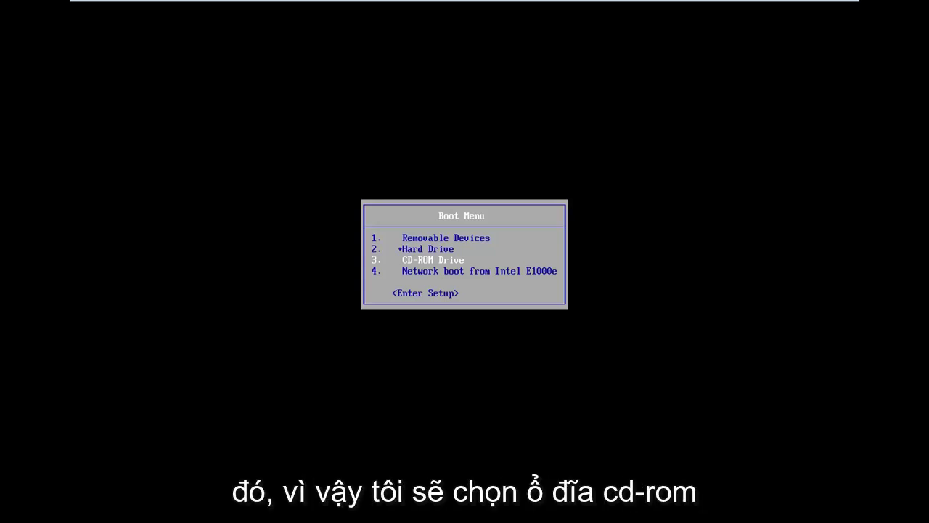
key(Return)
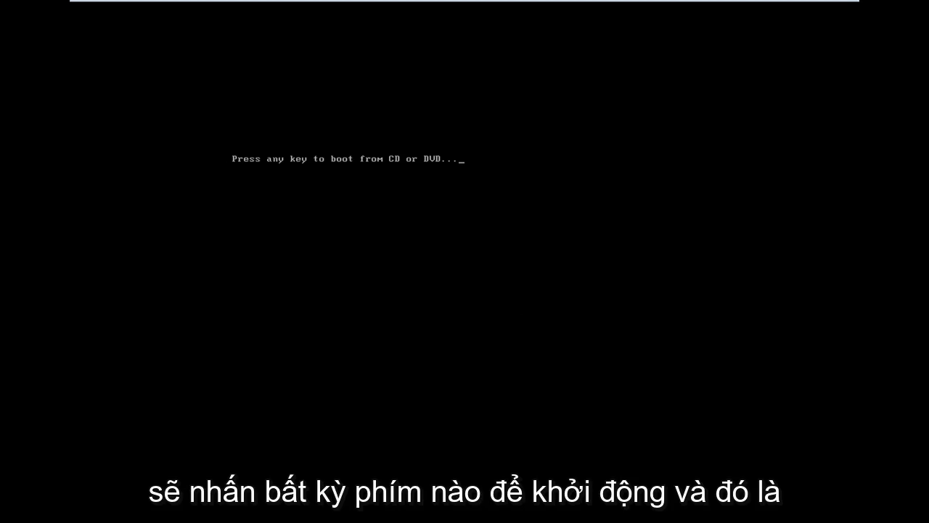
key(Return)
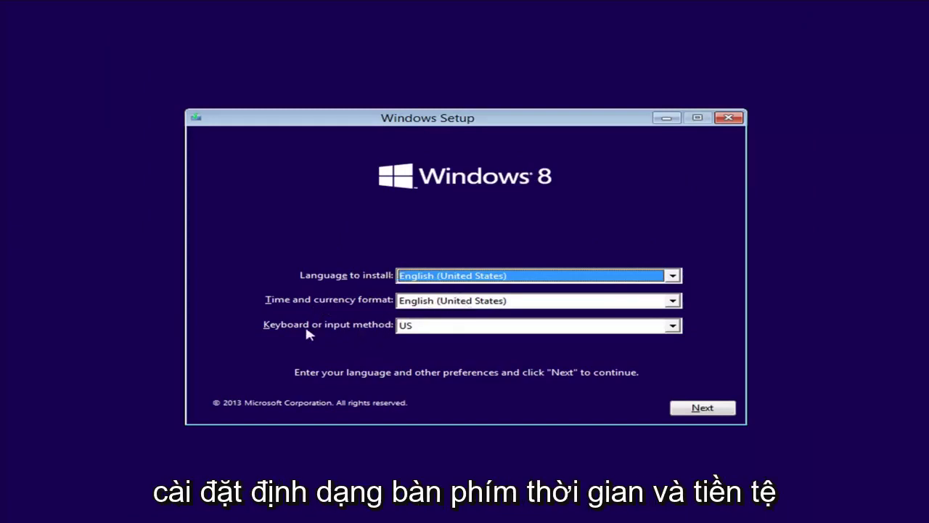
Accept the English (United States) language settings and choose 'Repair your computer'
click(714, 411)
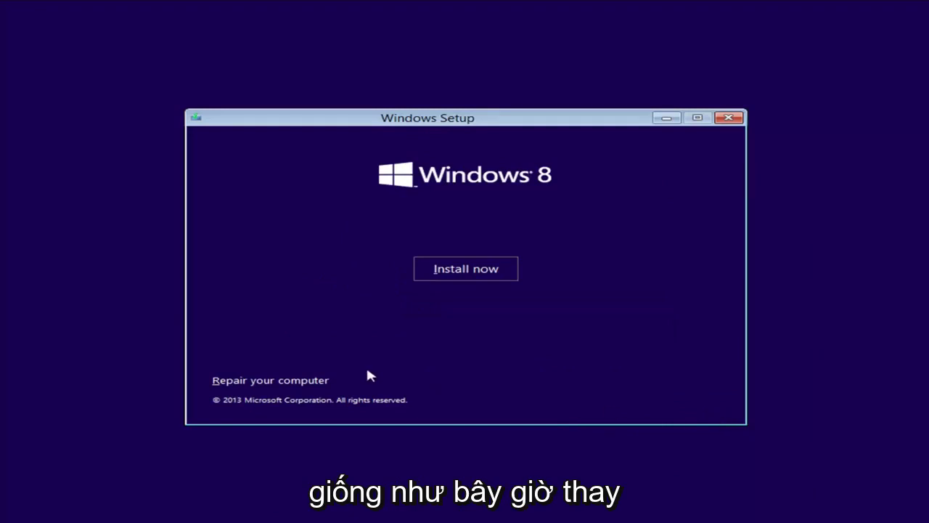
click(249, 385)
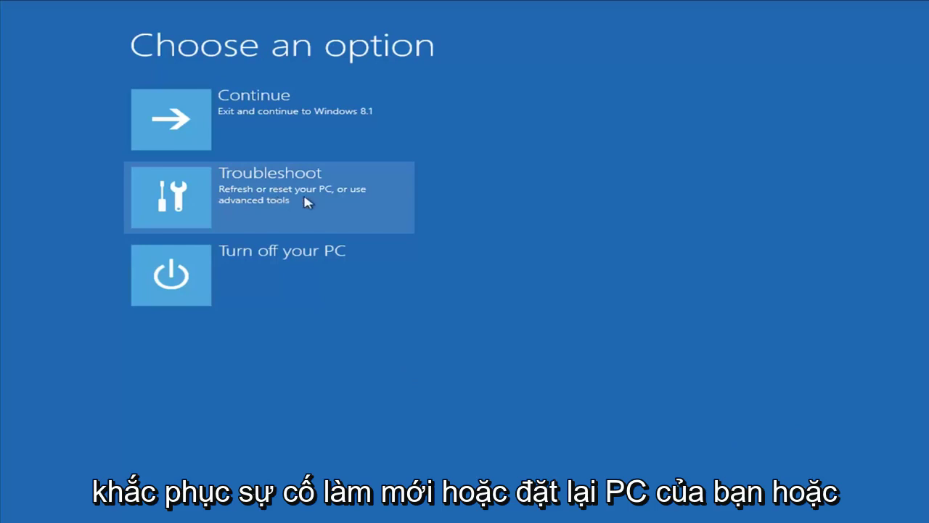
click(308, 207)
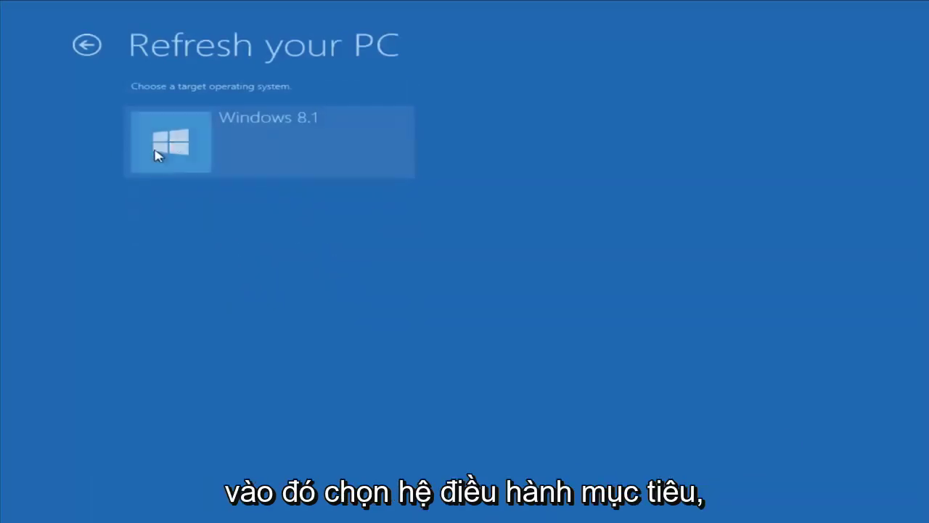
click(289, 135)
click(194, 168)
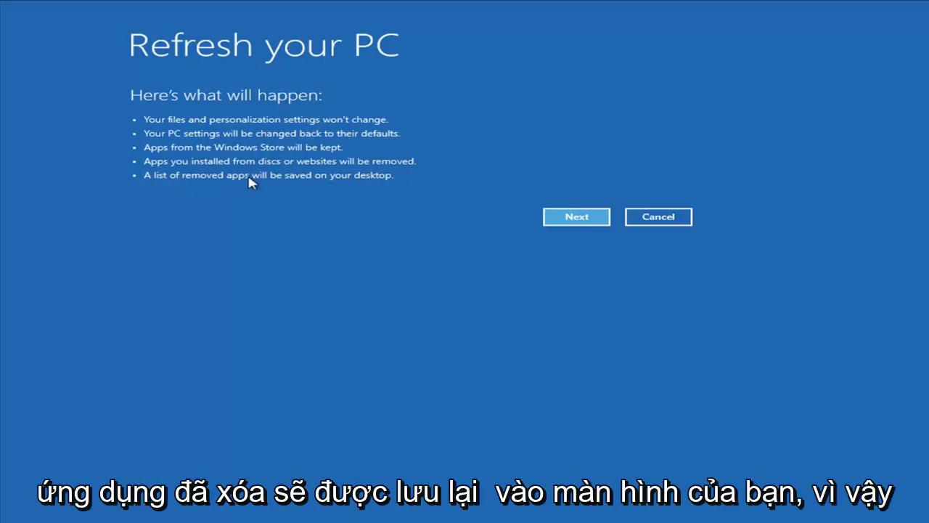
click(658, 218)
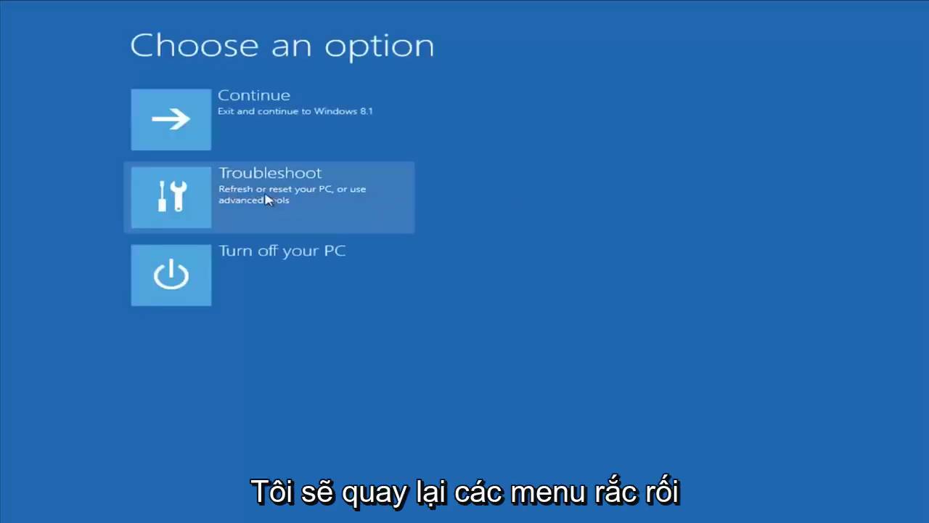
Go to Troubleshoot > Advanced options in the recovery environment
click(267, 197)
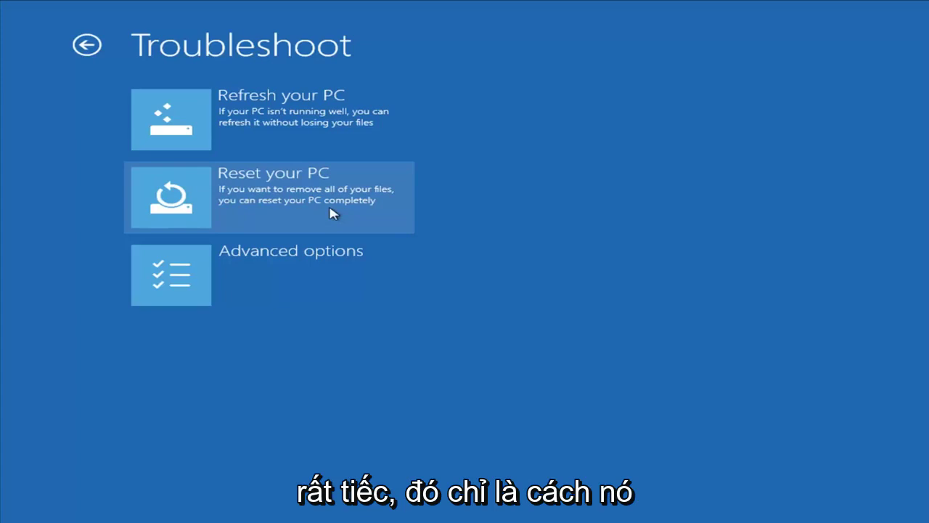
click(235, 276)
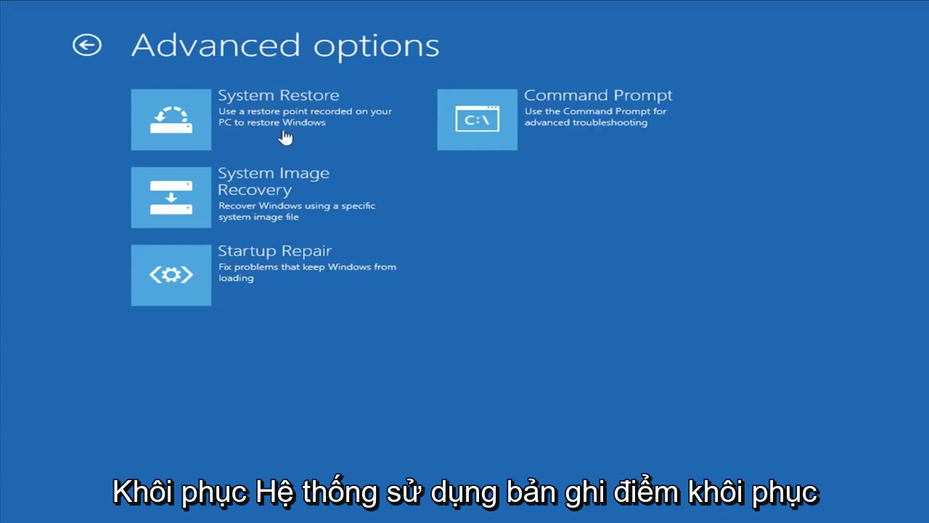
Start System Restore for Windows 8.1, select 'Installed VMware Tools', then cancel the wizard
click(242, 128)
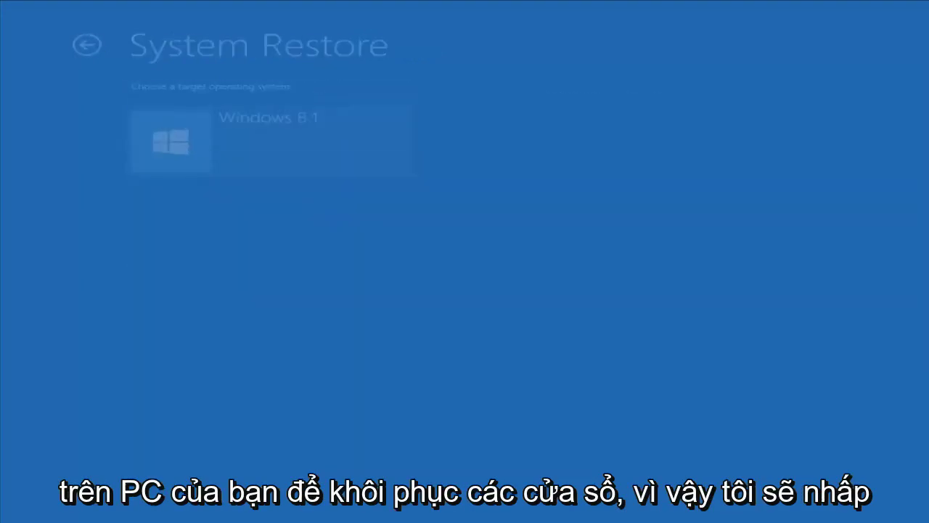
click(218, 150)
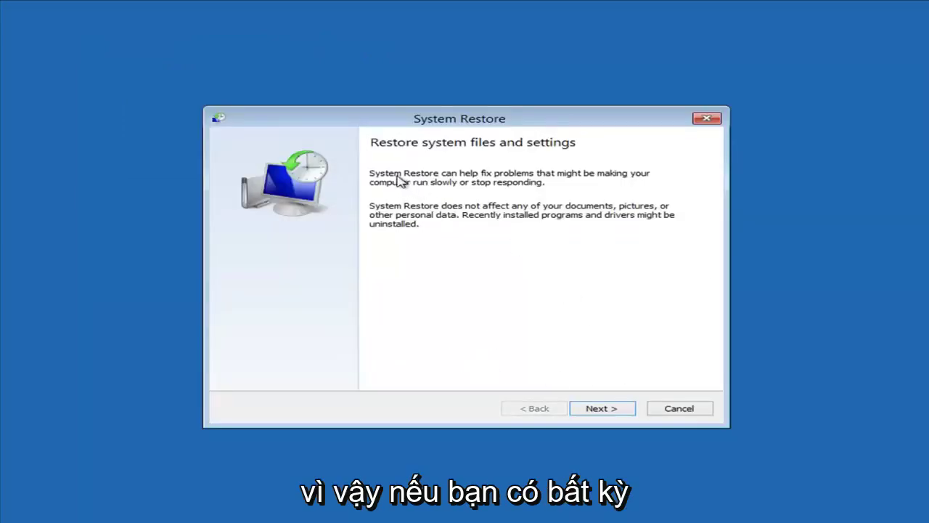
click(600, 411)
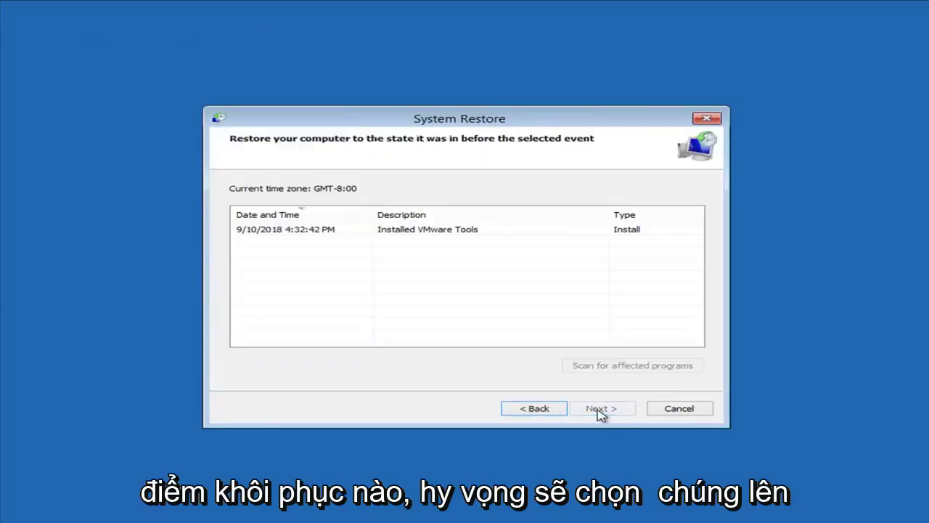
click(264, 230)
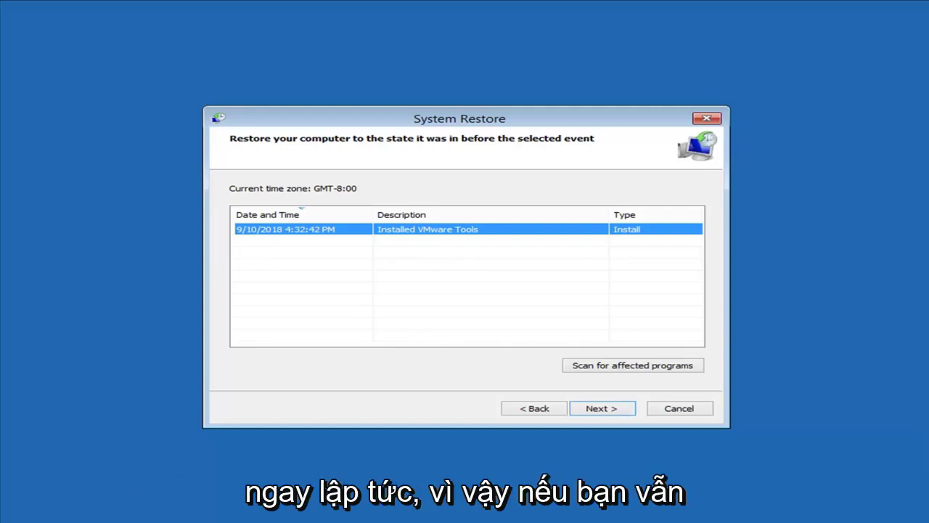
click(696, 410)
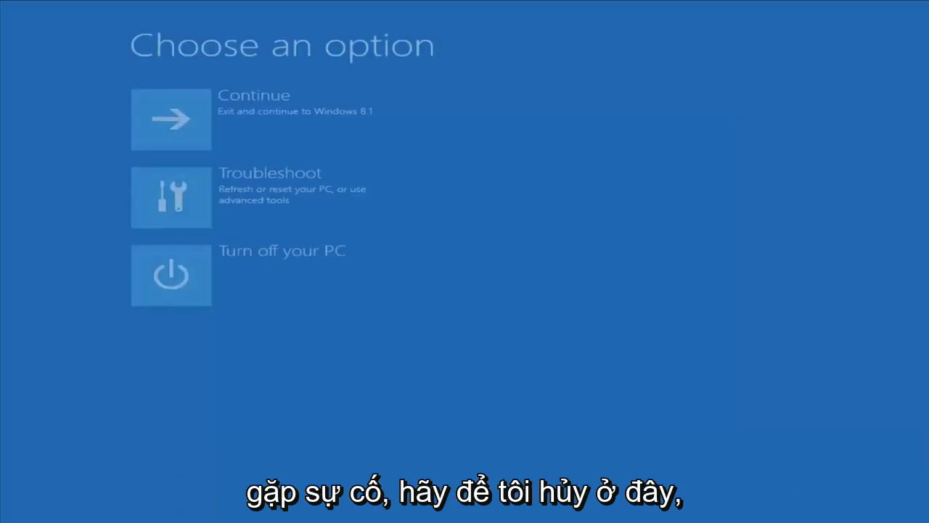
click(263, 178)
click(239, 291)
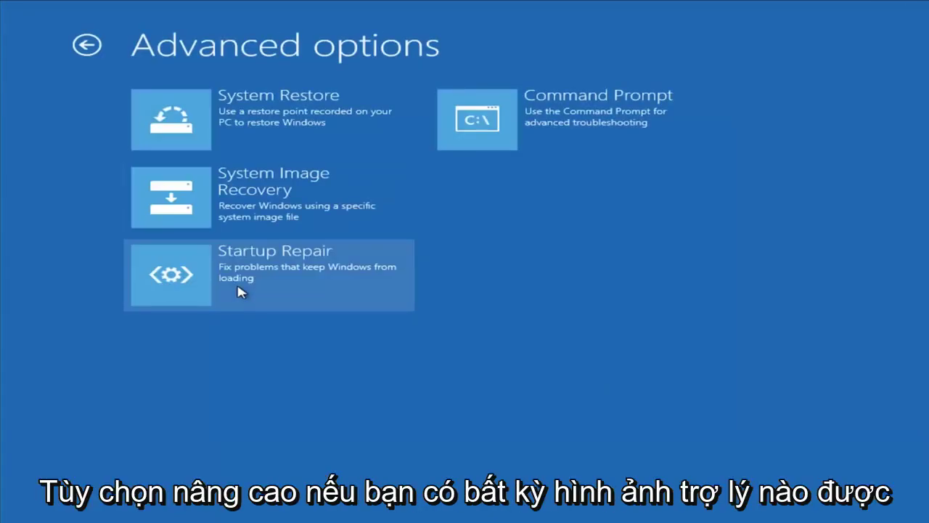
click(303, 198)
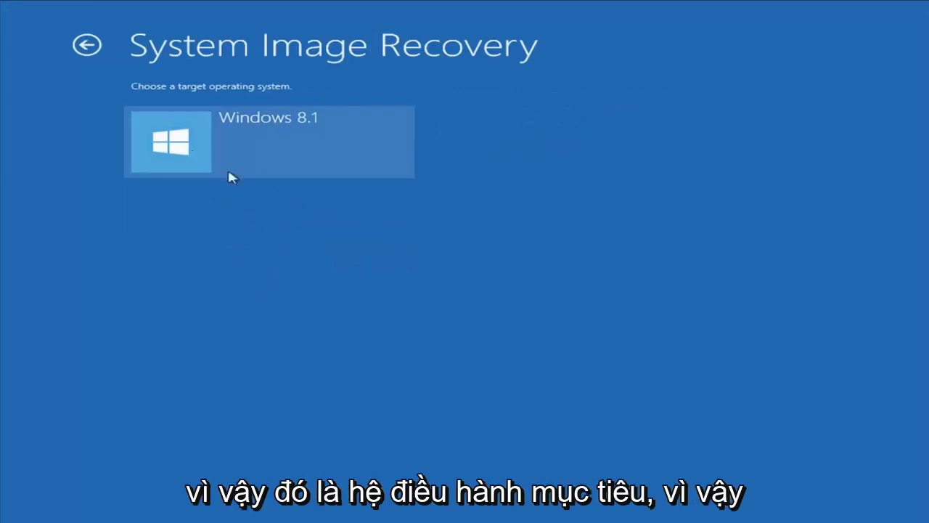
click(234, 174)
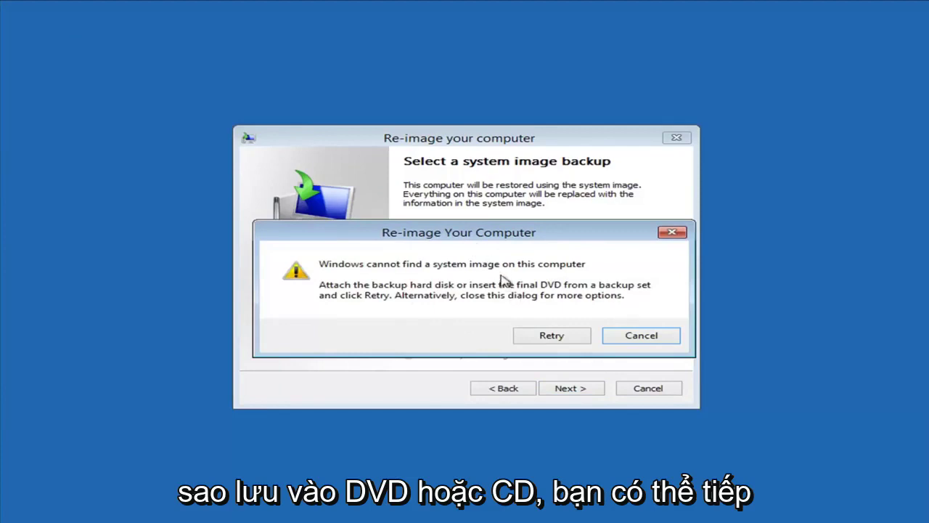
click(641, 335)
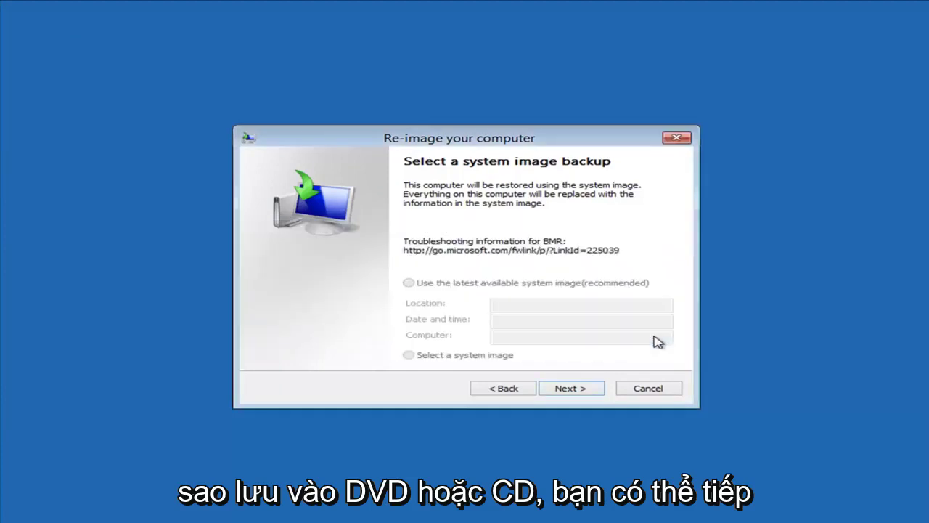
click(648, 389)
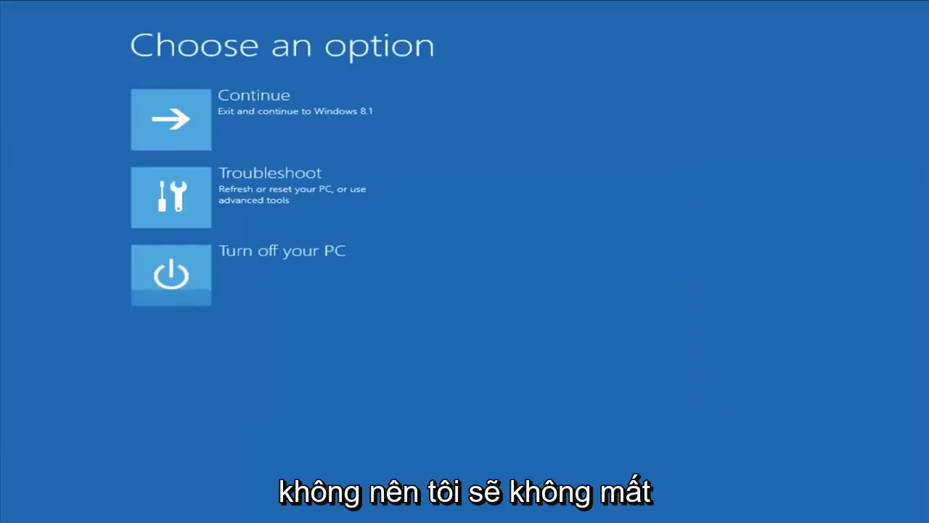
Launch System Restore again via Troubleshoot > Advanced options
click(210, 197)
click(239, 266)
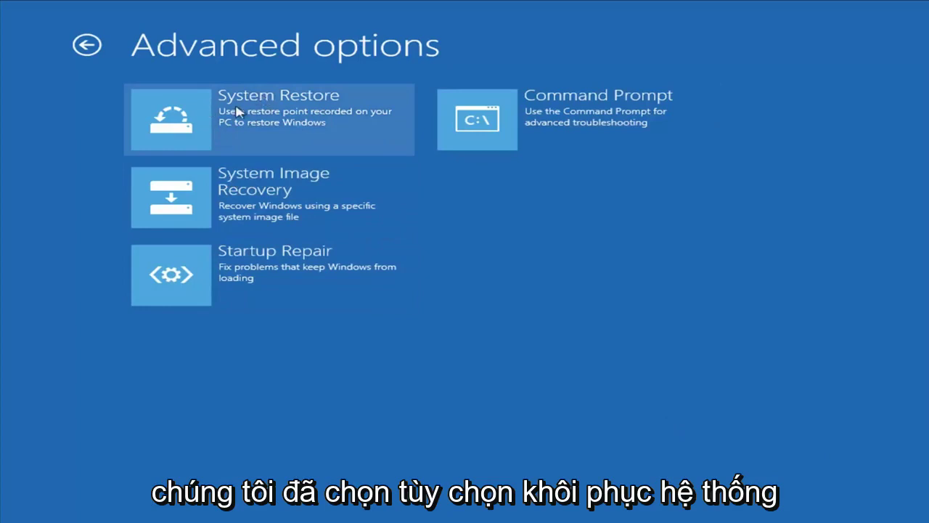
click(292, 135)
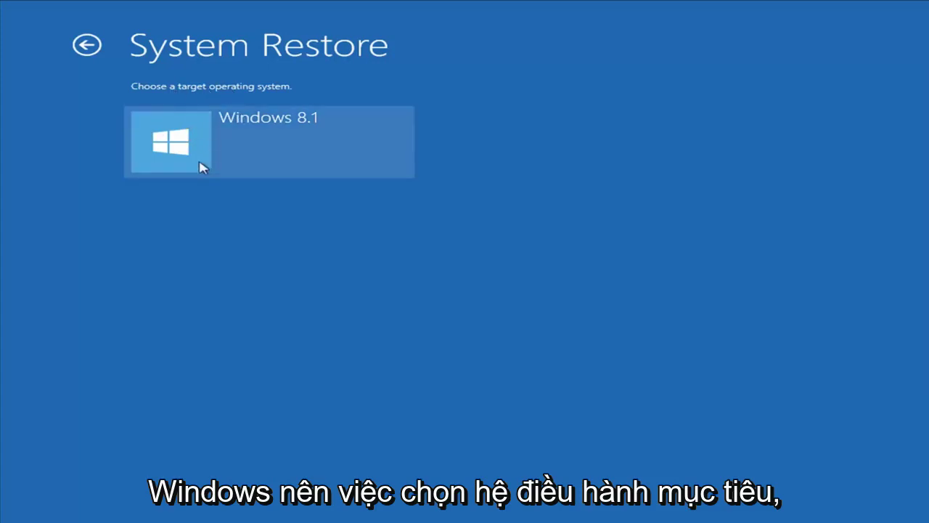
Restore Windows 8.1 to the 9/10/2018 'Installed VMware Tools' point and confirm the warning
click(230, 141)
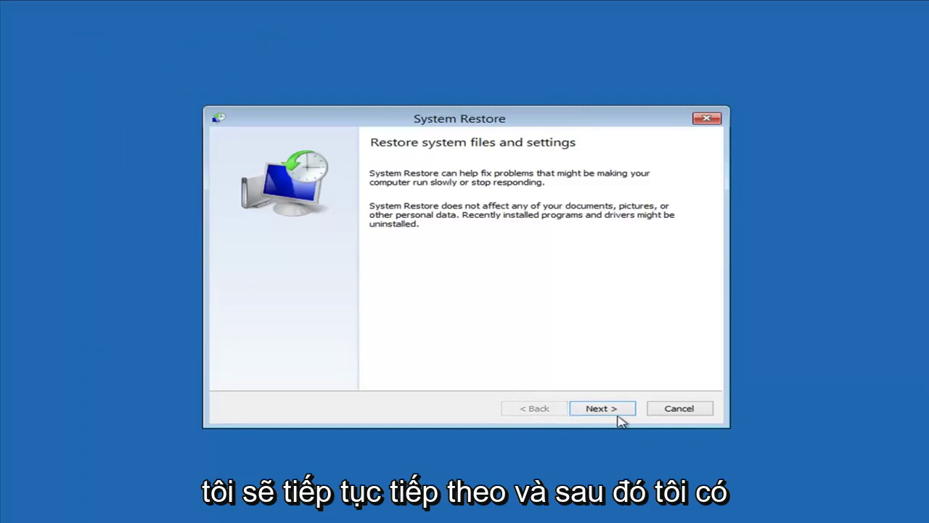
click(618, 414)
click(273, 231)
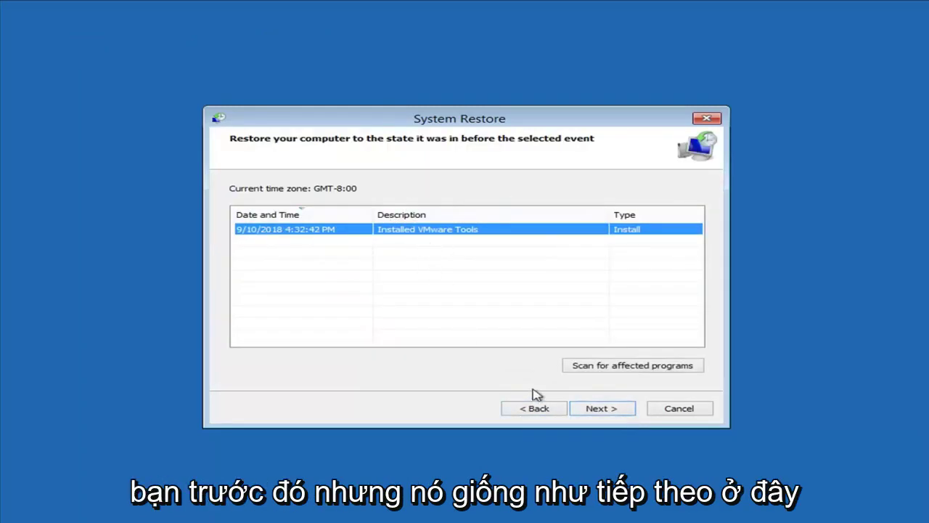
click(602, 411)
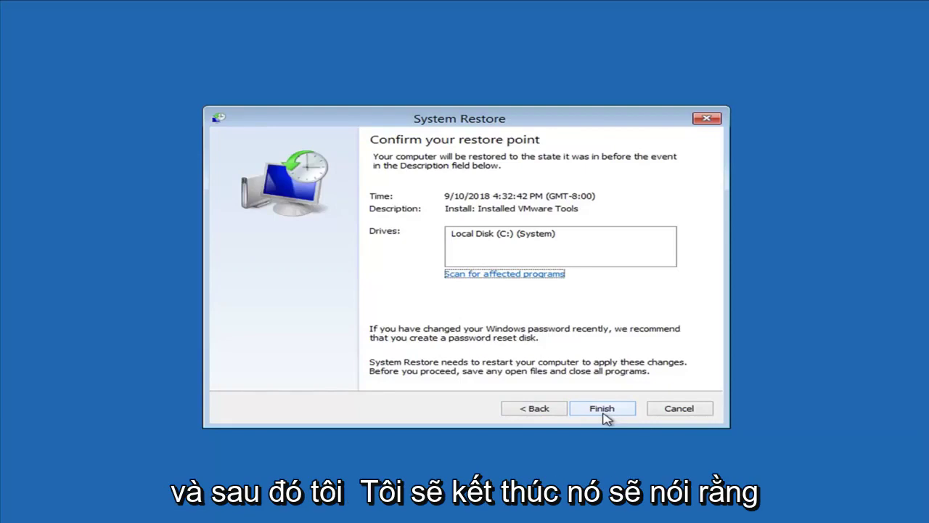
click(604, 413)
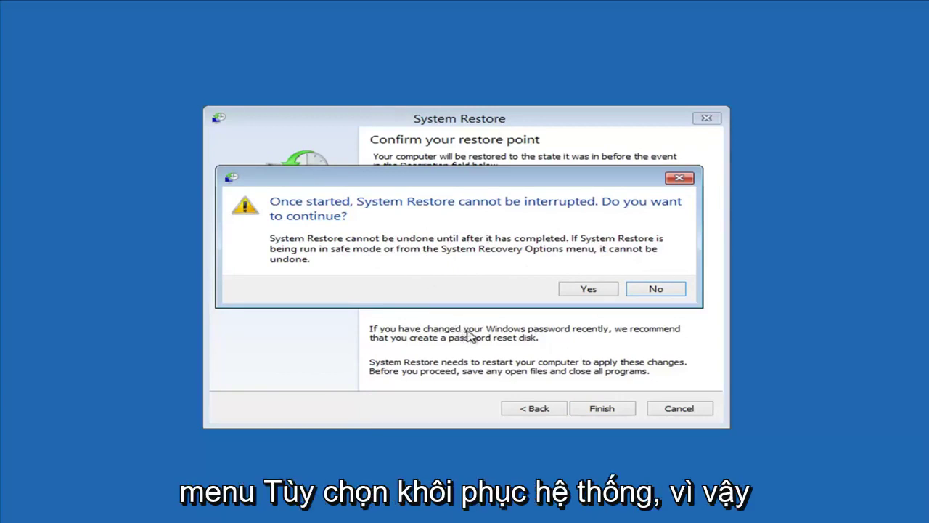
click(584, 290)
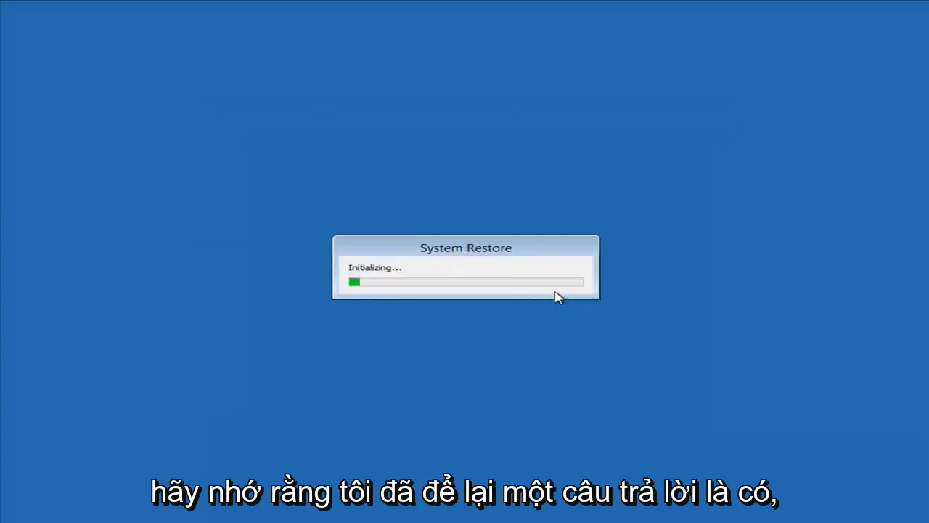